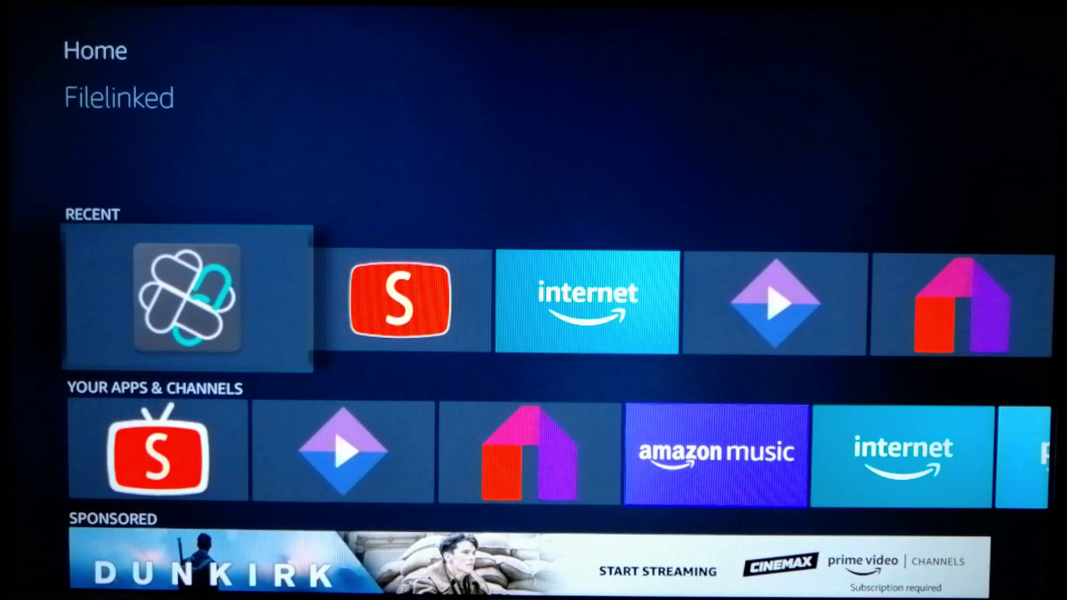
- Launch Filelinked and submit code 47356537 to load the KodiAmerica.com Jailbreak App Vault
{"action": "key", "text": "Right"}
{"action": "key", "text": "Right"}
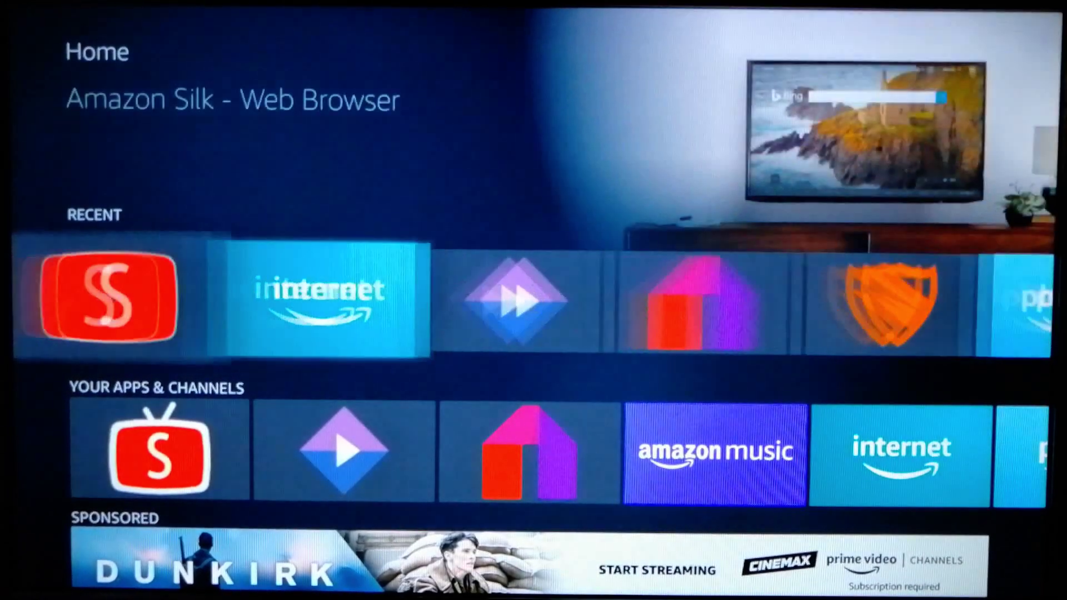
{"action": "key", "text": "Left"}
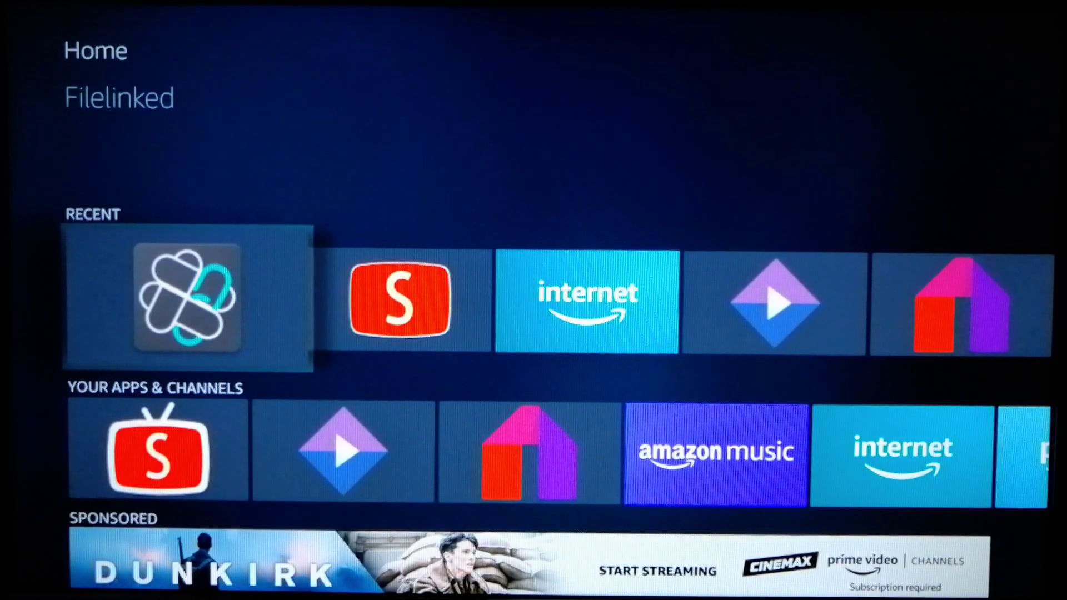
{"action": "key", "text": "Return"}
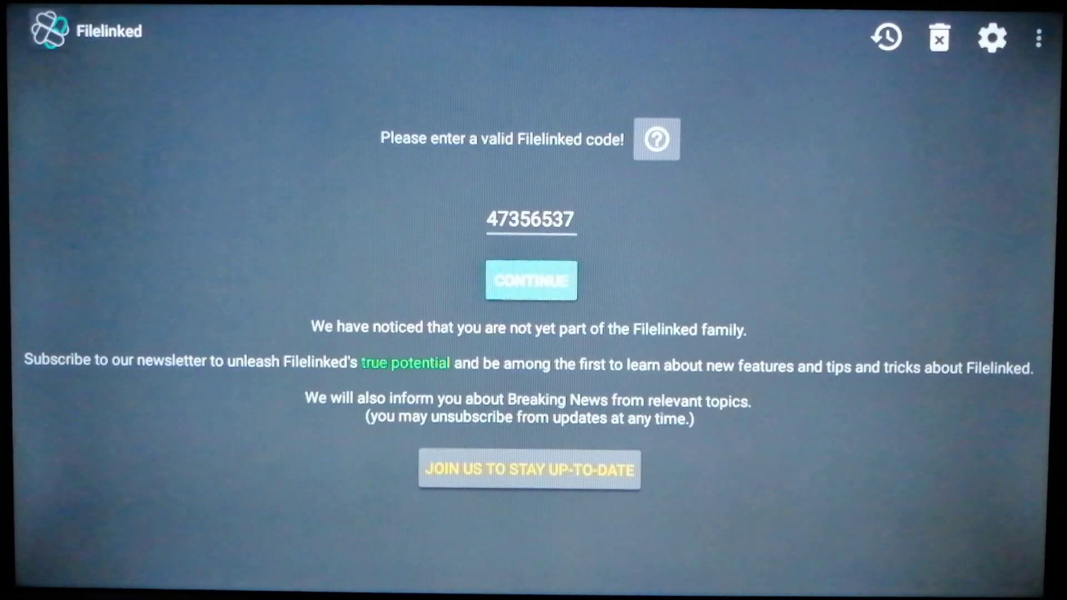
{"action": "key", "text": "Return"}
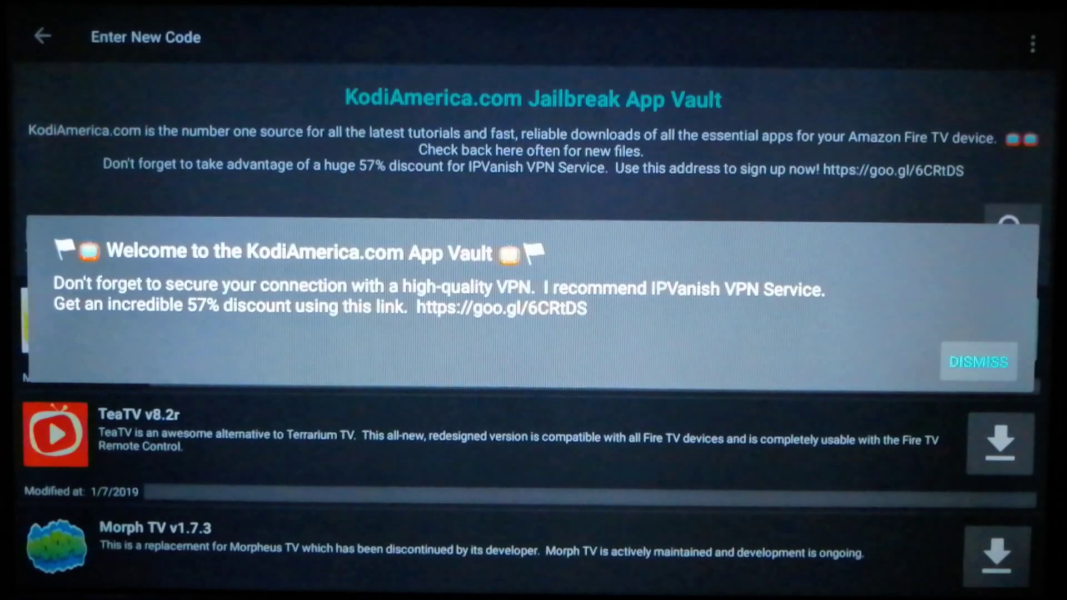
- Dismiss the welcome notice and scroll down the app list toward the Kodi entries
{"action": "key", "text": "Return"}
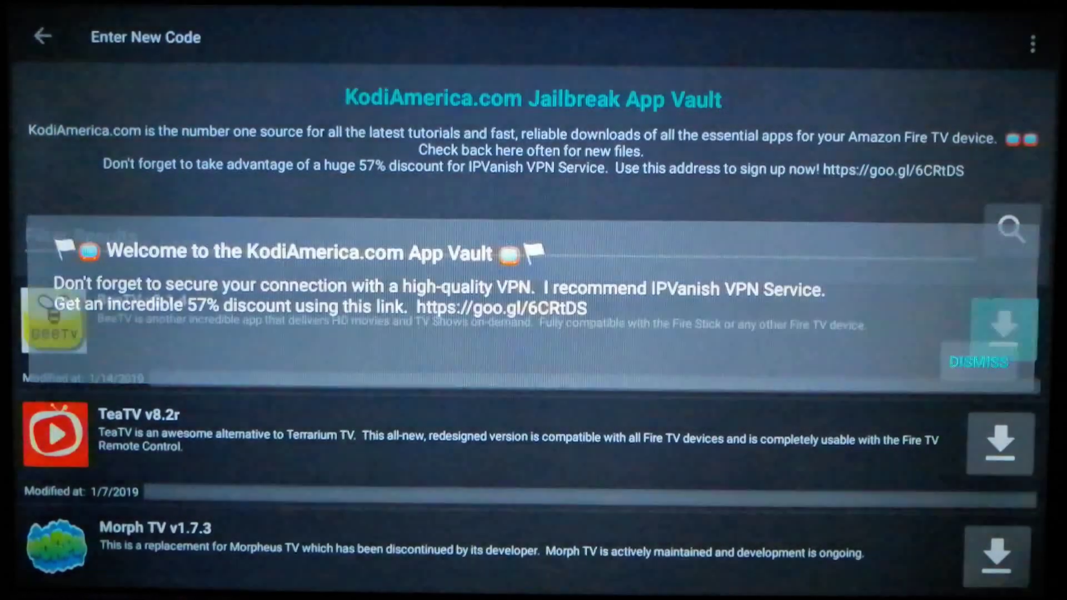
{"action": "key", "text": "Down"}
{"action": "key", "text": "Down"}
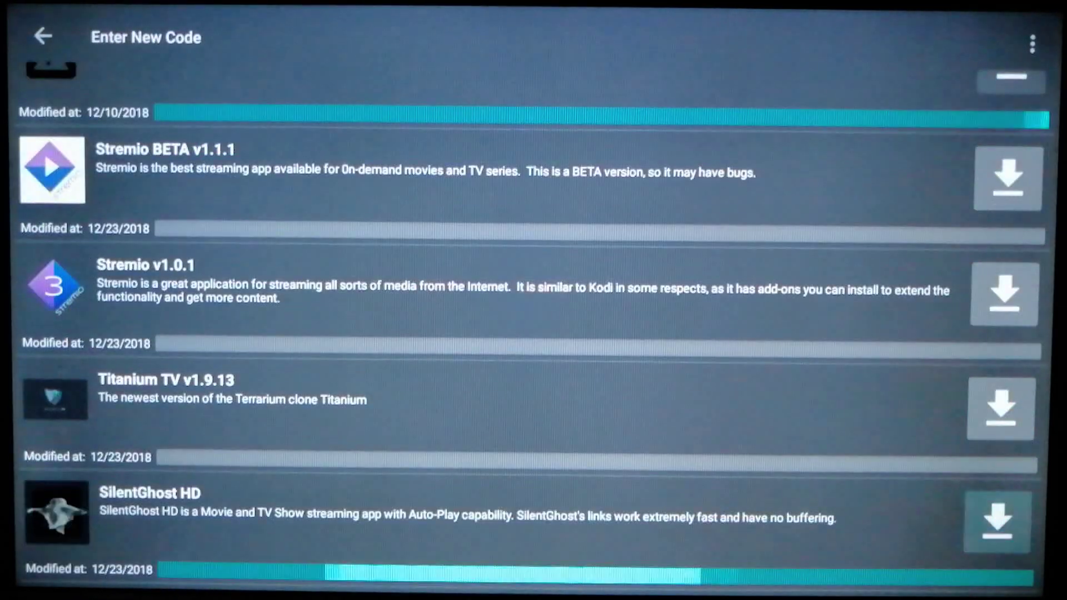
{"action": "key", "text": "Down"}
{"action": "key", "text": "Down"}
{"action": "key", "text": "Down"}
{"action": "key", "text": "Down"}
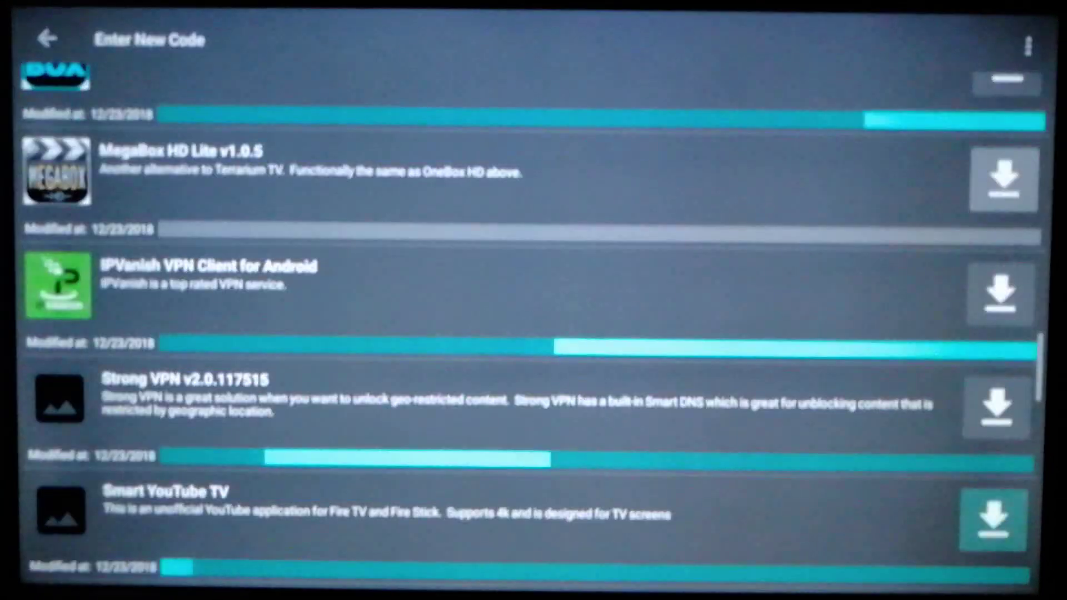
{"action": "key", "text": "Down"}
{"action": "key", "text": "Down"}
{"action": "key", "text": "Down"}
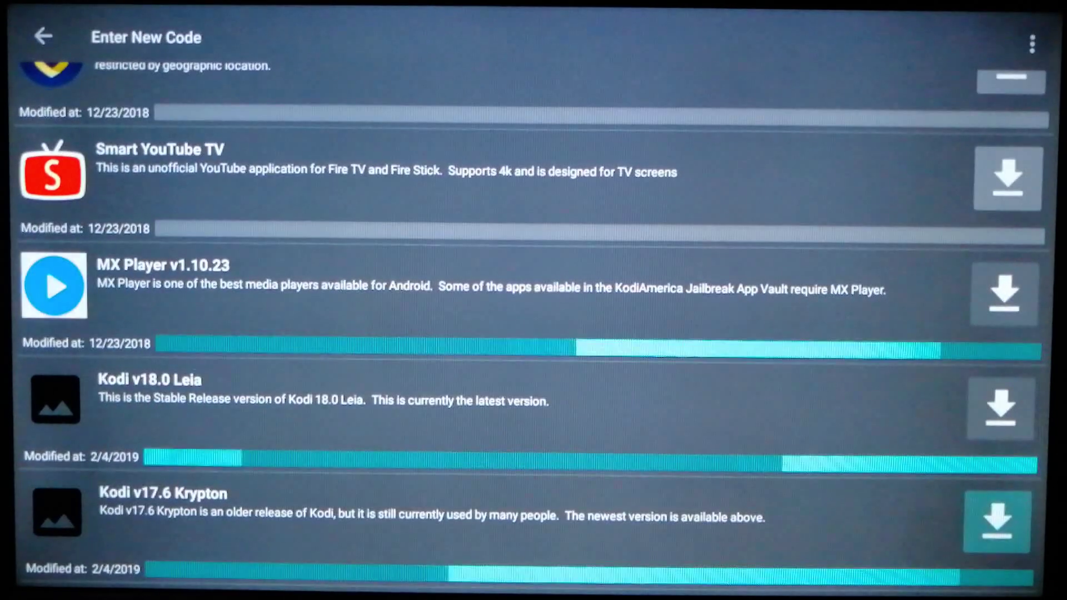
- Download Kodi v18.0 Leia rather than the v17.6 Krypton entry below it
{"action": "key", "text": "Up"}
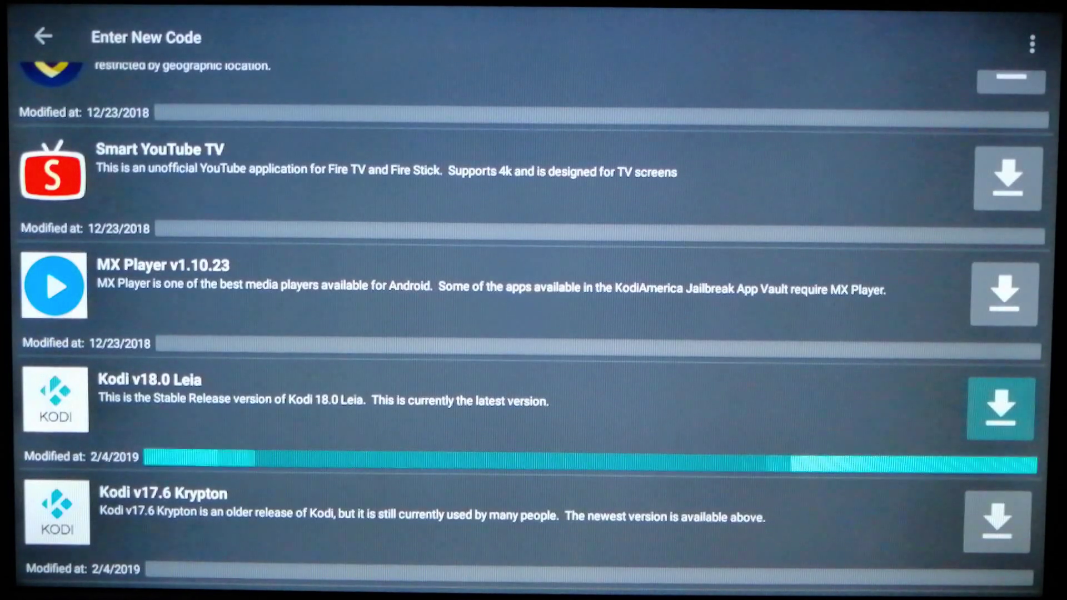
{"action": "key", "text": "Down"}
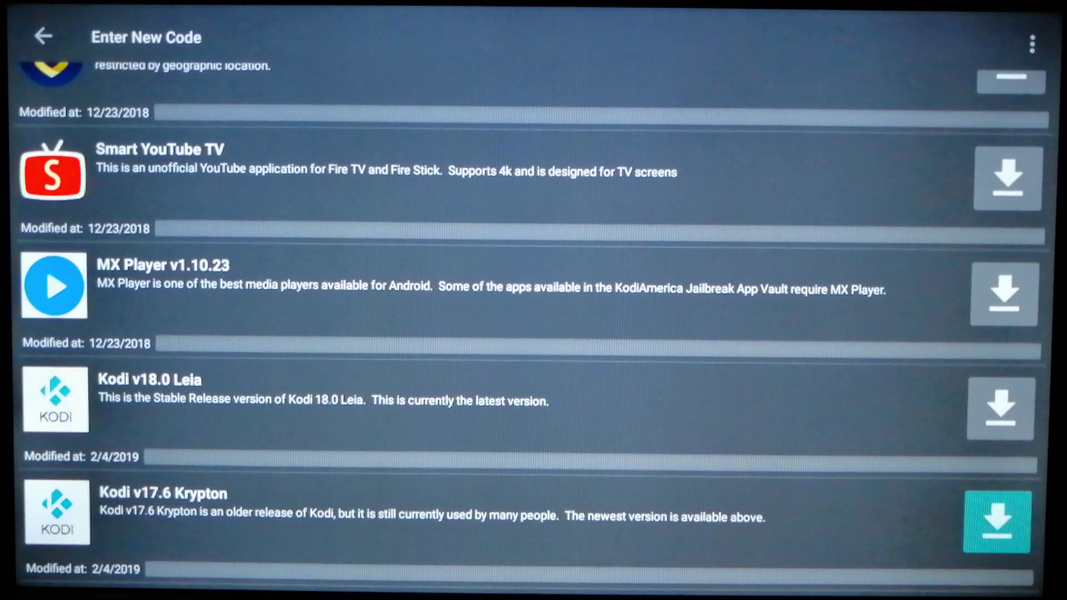
{"action": "key", "text": "Up"}
{"action": "key", "text": "Return"}
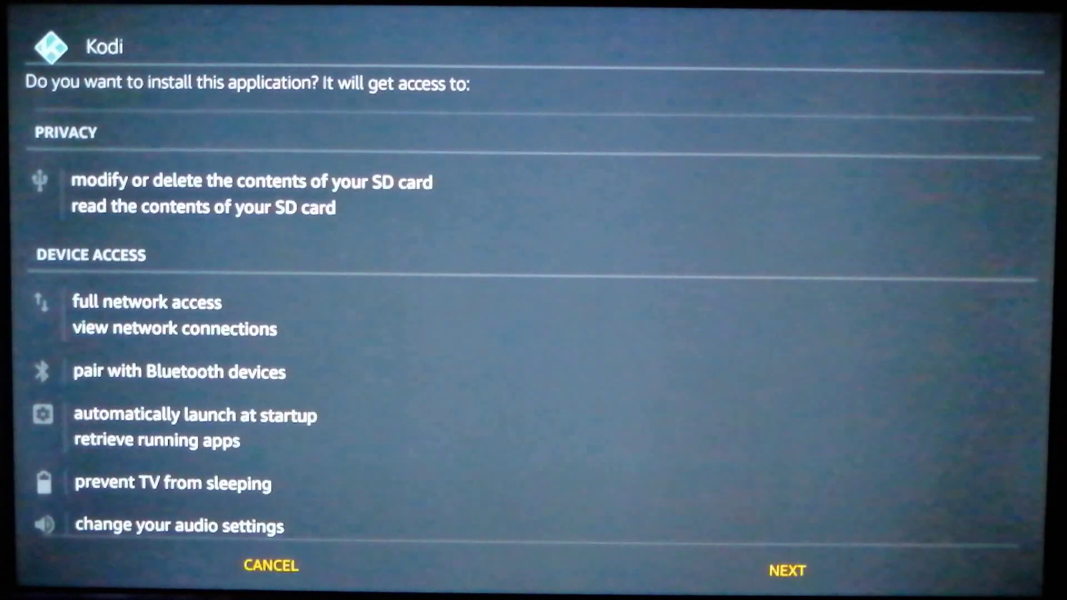
- Install Kodi v18.0 Leia from the permissions screen and close the finished installer
{"action": "key", "text": "Down"}
{"action": "key", "text": "Down"}
{"action": "key", "text": "Right"}
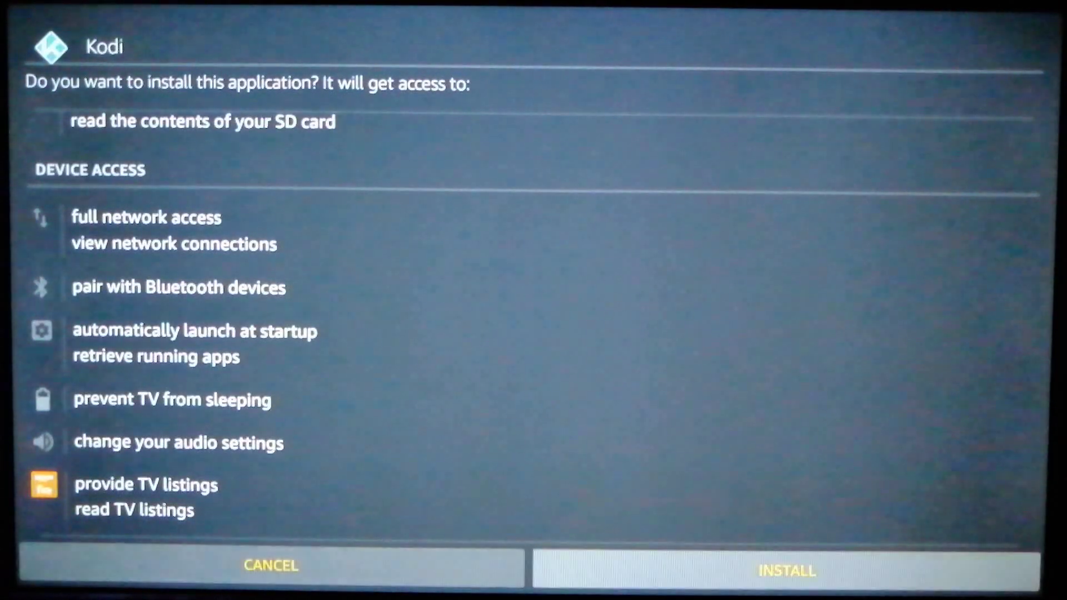
{"action": "key", "text": "Return"}
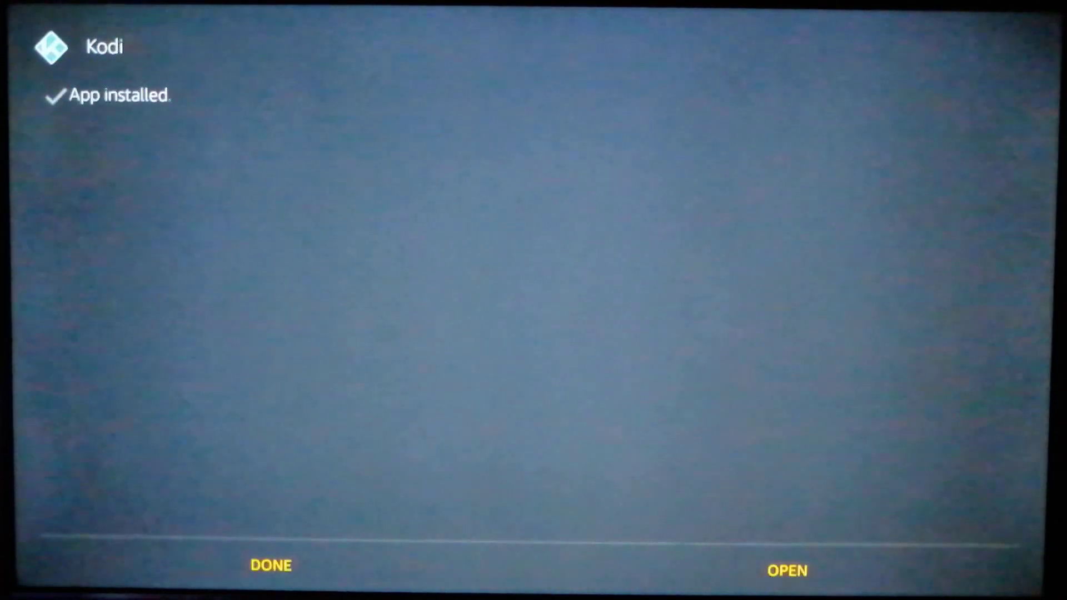
{"action": "key", "text": "Left"}
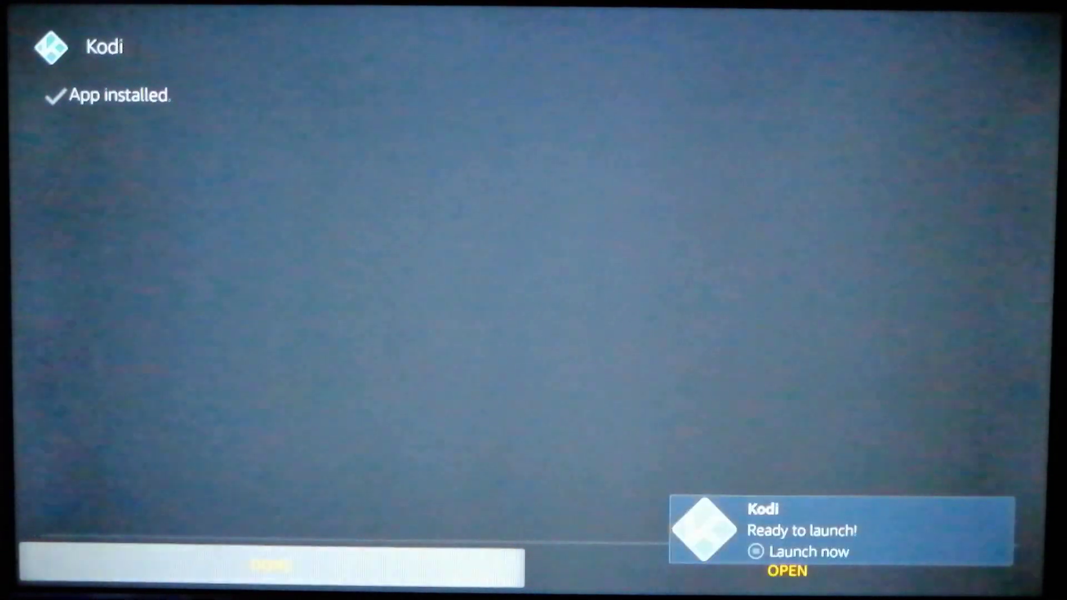
{"action": "key", "text": "Return"}
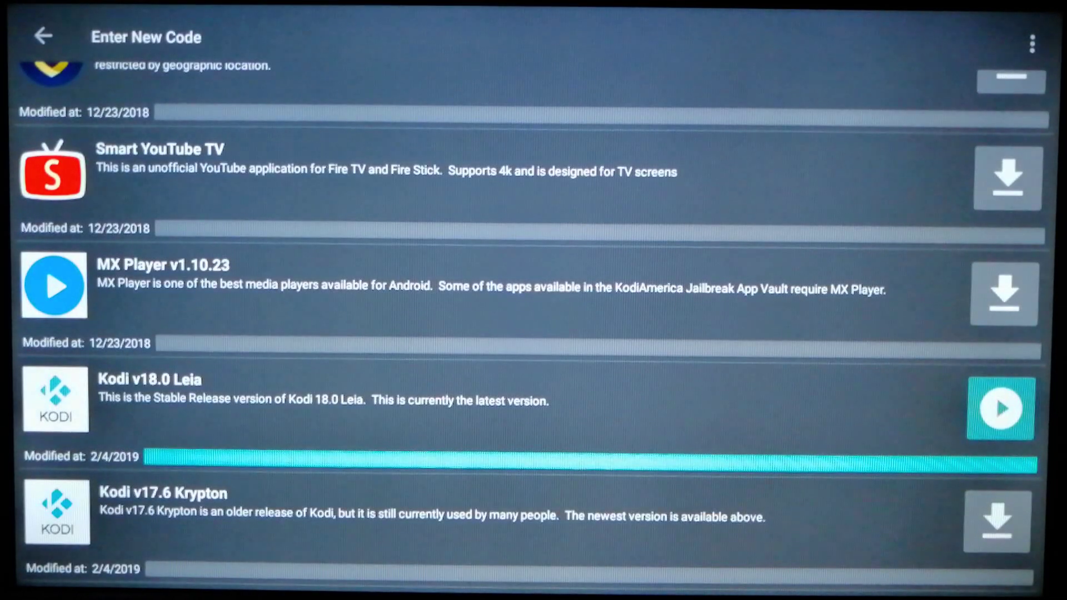
- Leave the app vault for the code screen and delete all downloaded Filelinked files
{"action": "key", "text": "Escape"}
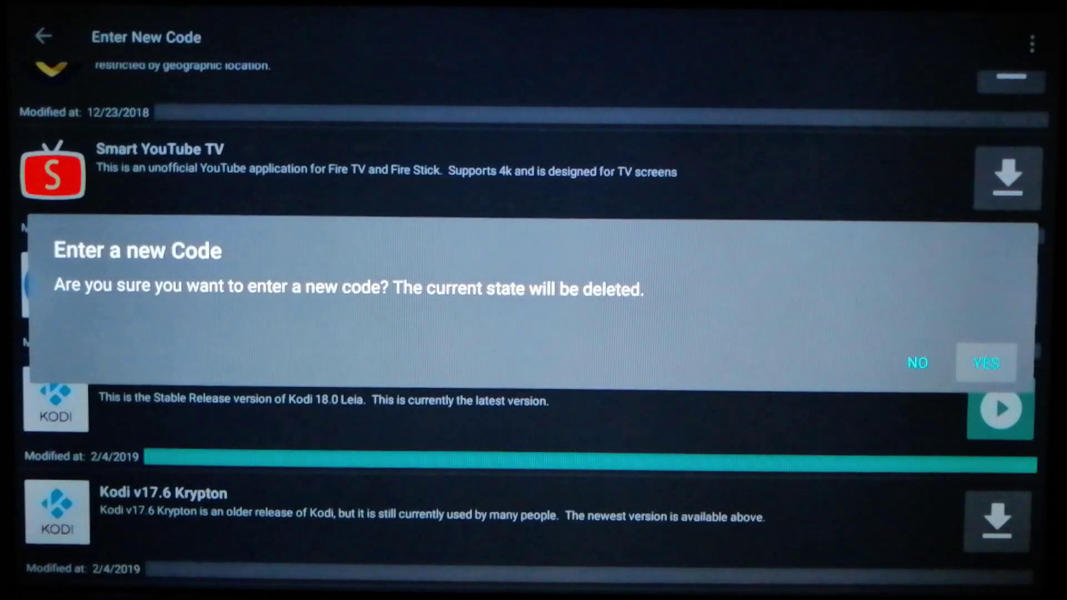
{"action": "key", "text": "Return"}
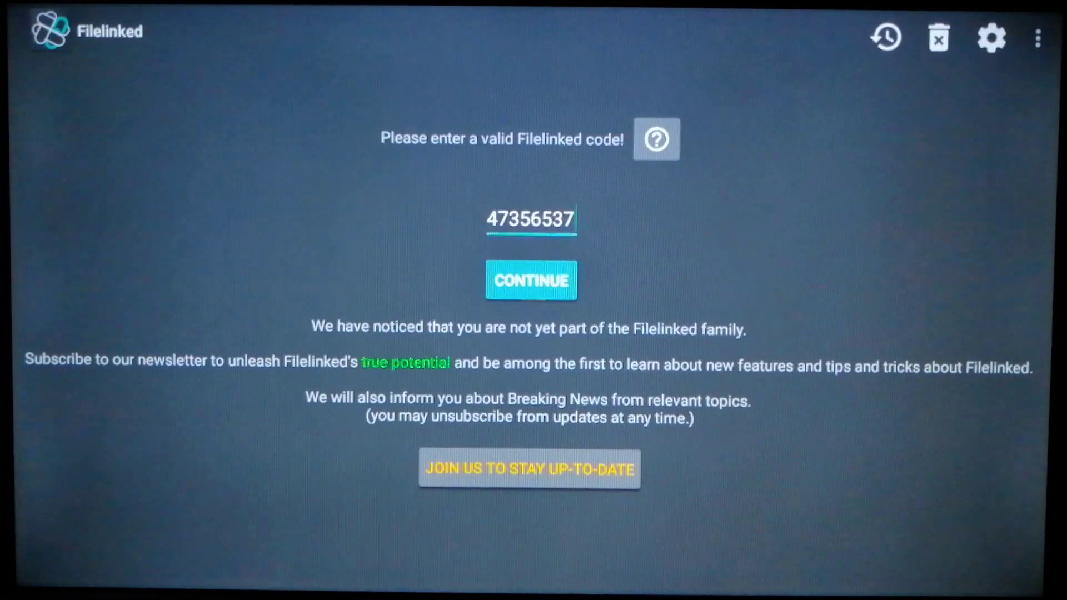
{"action": "key", "text": "Up"}
{"action": "key", "text": "Up"}
{"action": "key", "text": "Right"}
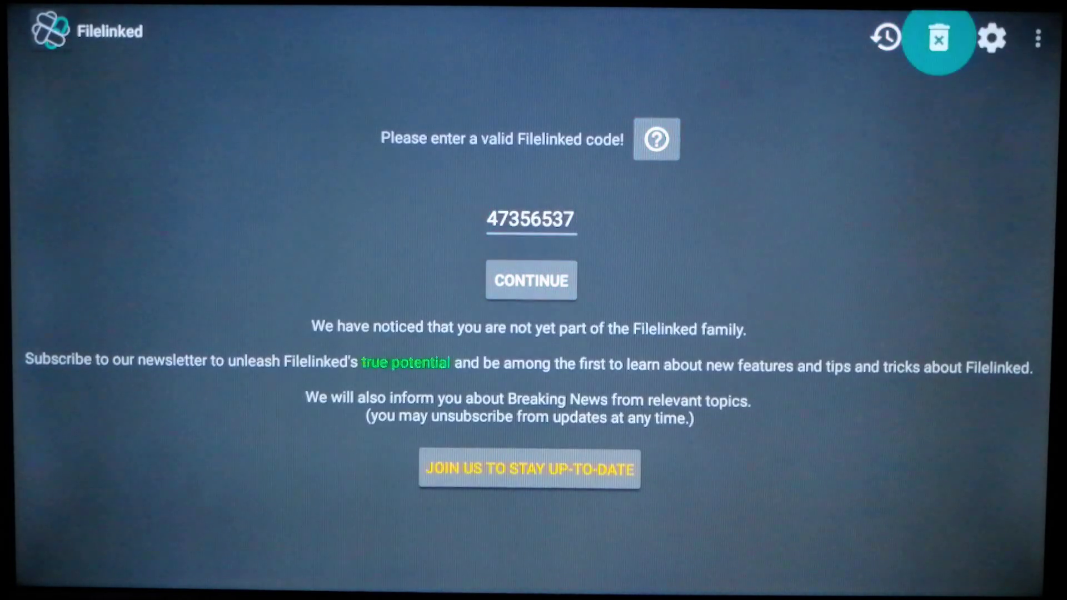
{"action": "key", "text": "Return"}
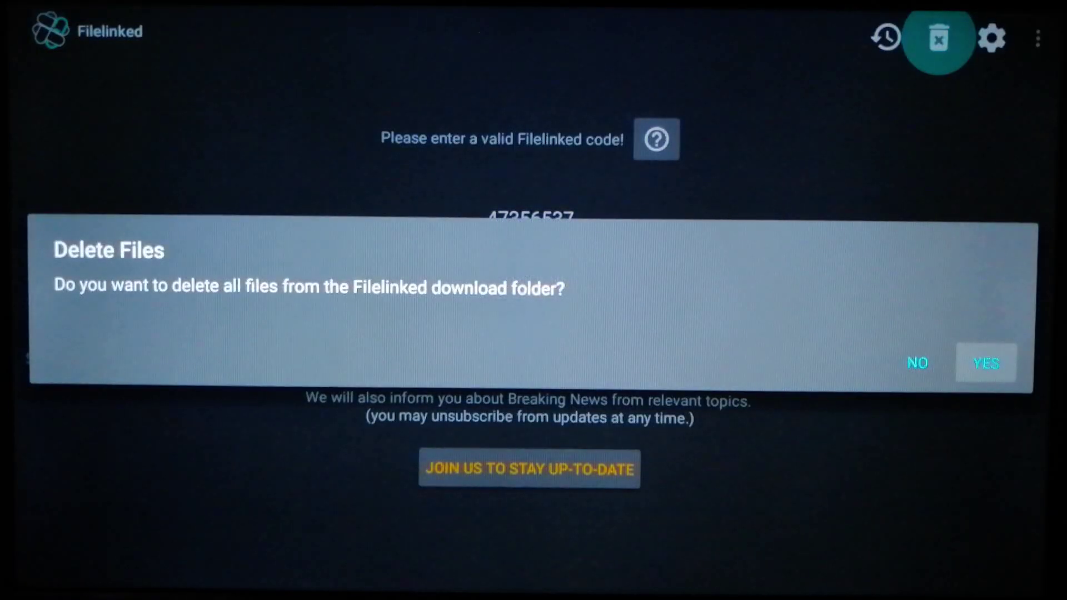
{"action": "key", "text": "Return"}
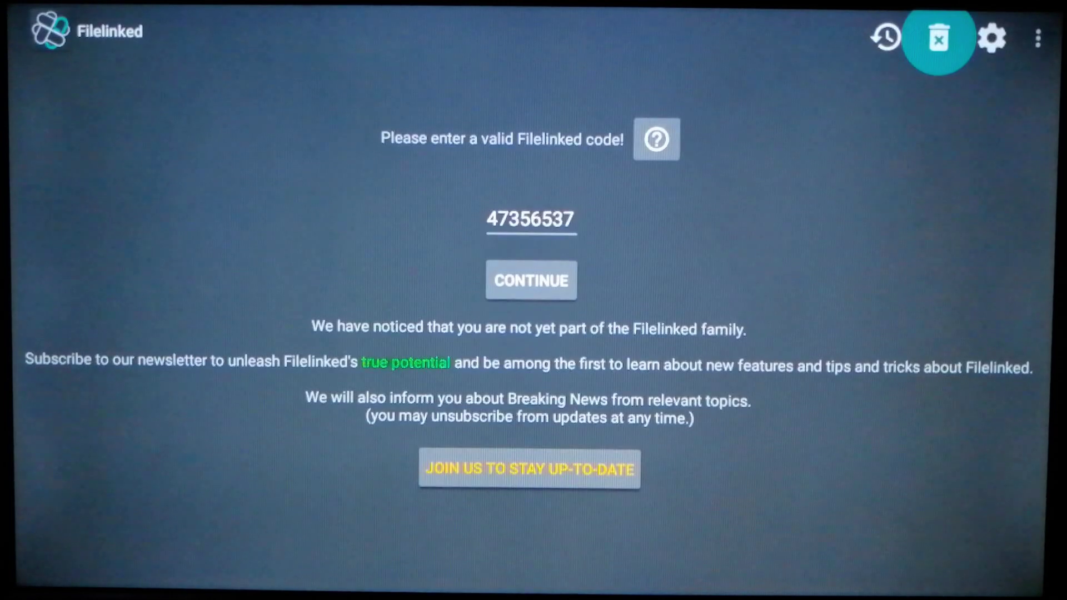
{"action": "key", "text": "Home"}
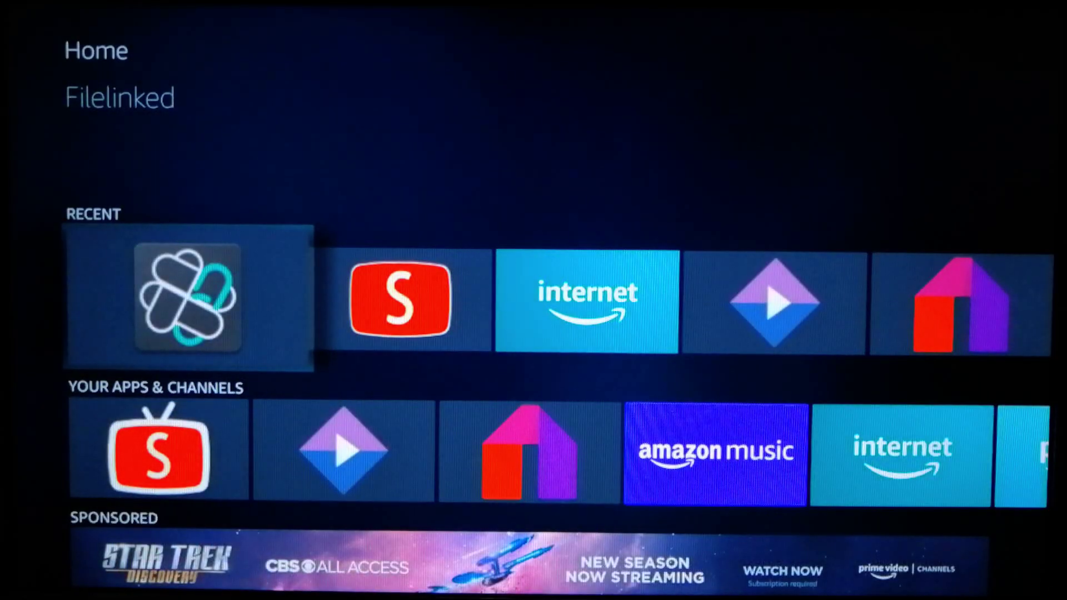
{"action": "key", "text": "Return"}
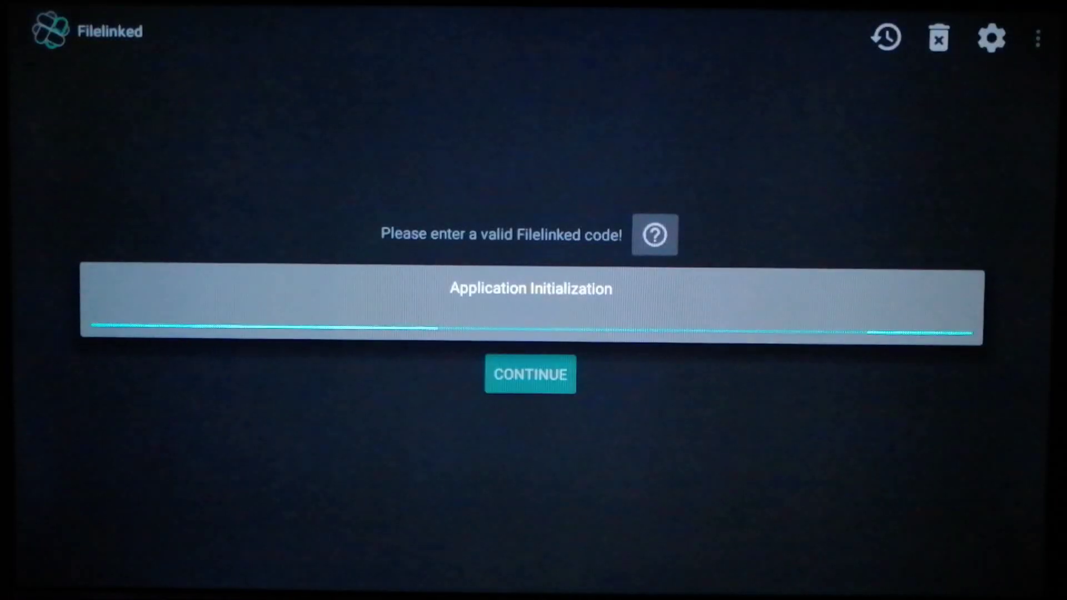
{"action": "key", "text": "Up"}
{"action": "key", "text": "Up"}
{"action": "key", "text": "Up"}
{"action": "key", "text": "Right"}
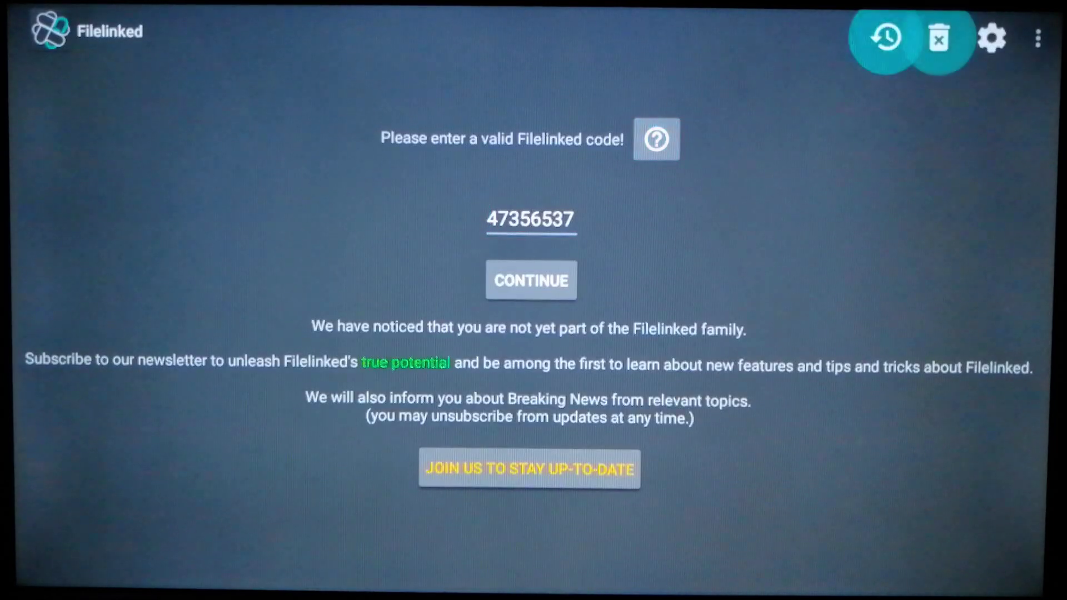
{"action": "key", "text": "Right"}
{"action": "key", "text": "Return"}
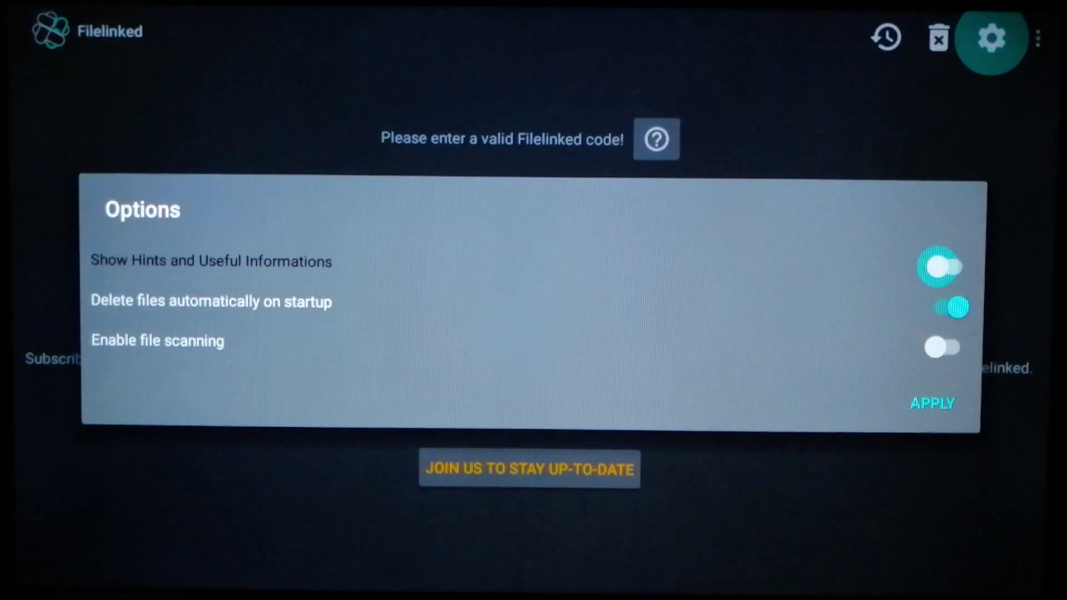
{"action": "key", "text": "Down"}
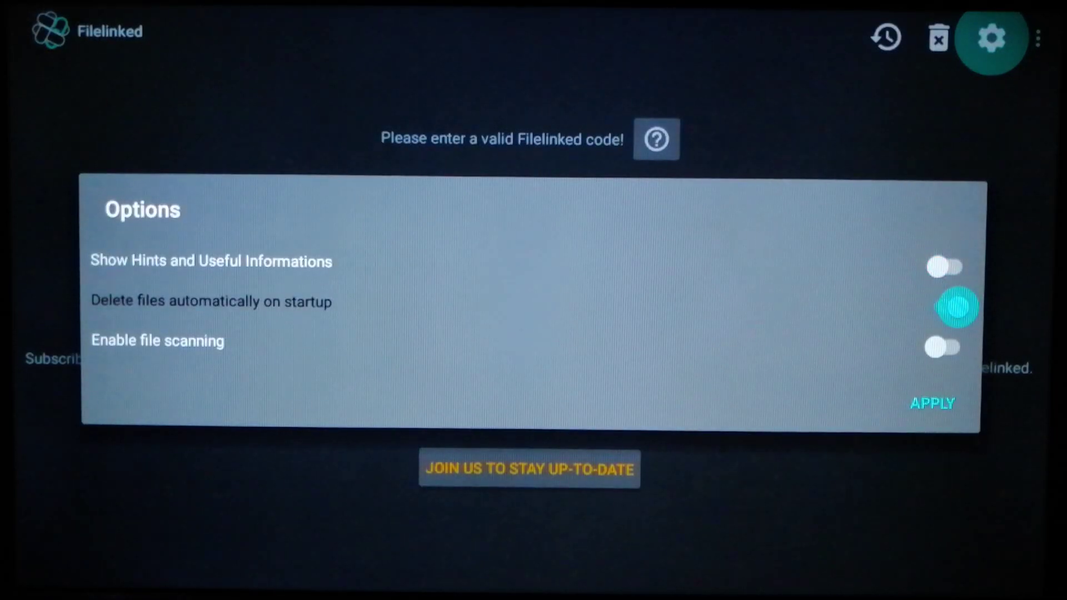
{"action": "key", "text": "Up"}
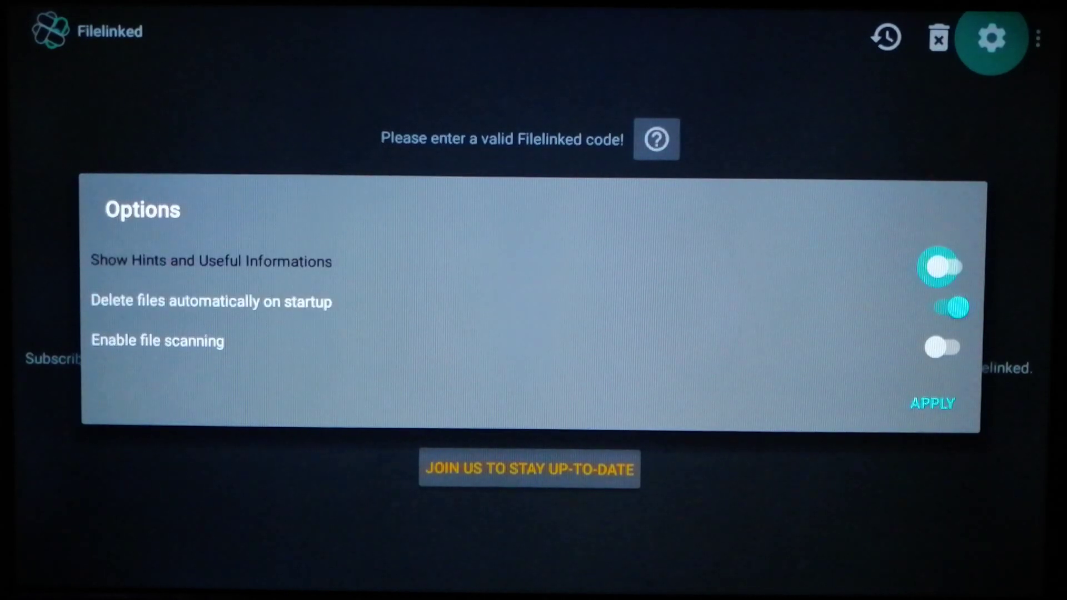
{"action": "key", "text": "Down"}
{"action": "key", "text": "Down"}
{"action": "key", "text": "Down"}
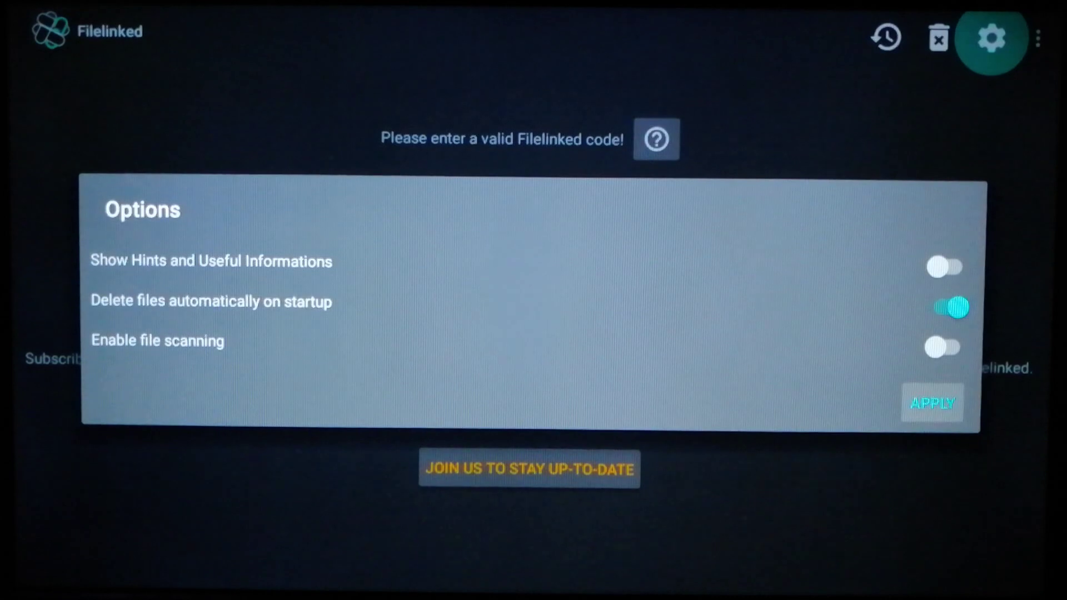
{"action": "key", "text": "Return"}
{"action": "key", "text": "Home"}
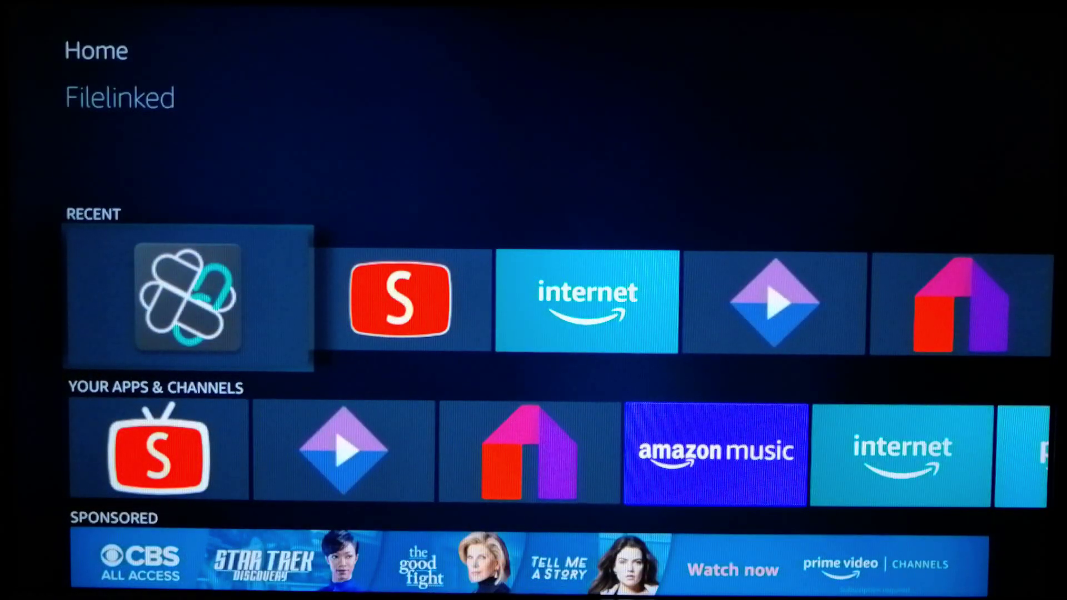
- Open the full Your Apps & Channels library and focus the Kodi tile
{"action": "key", "text": "Home"}
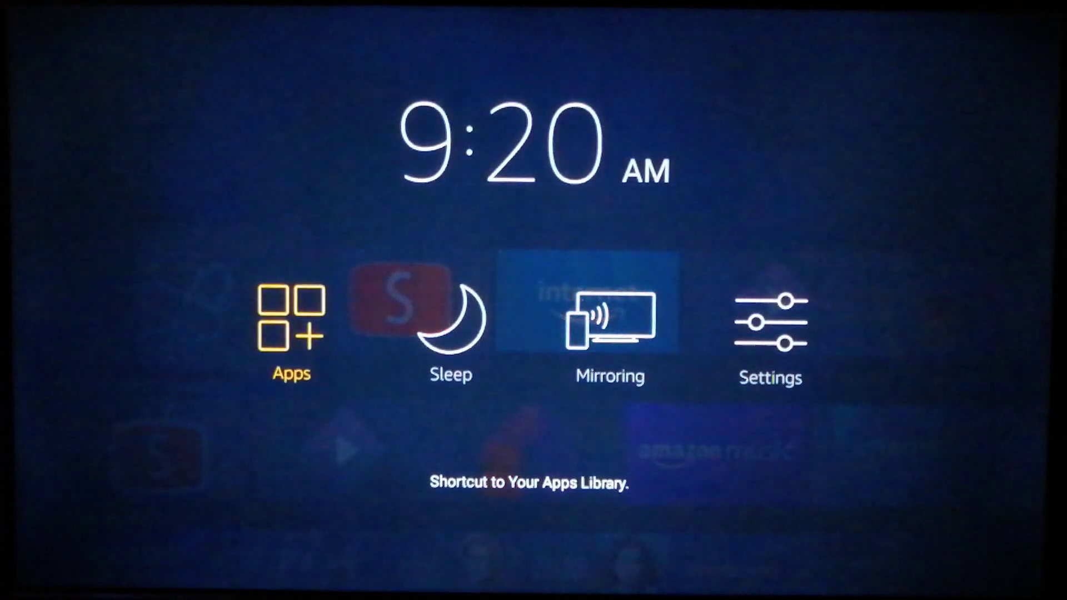
{"action": "key", "text": "Return"}
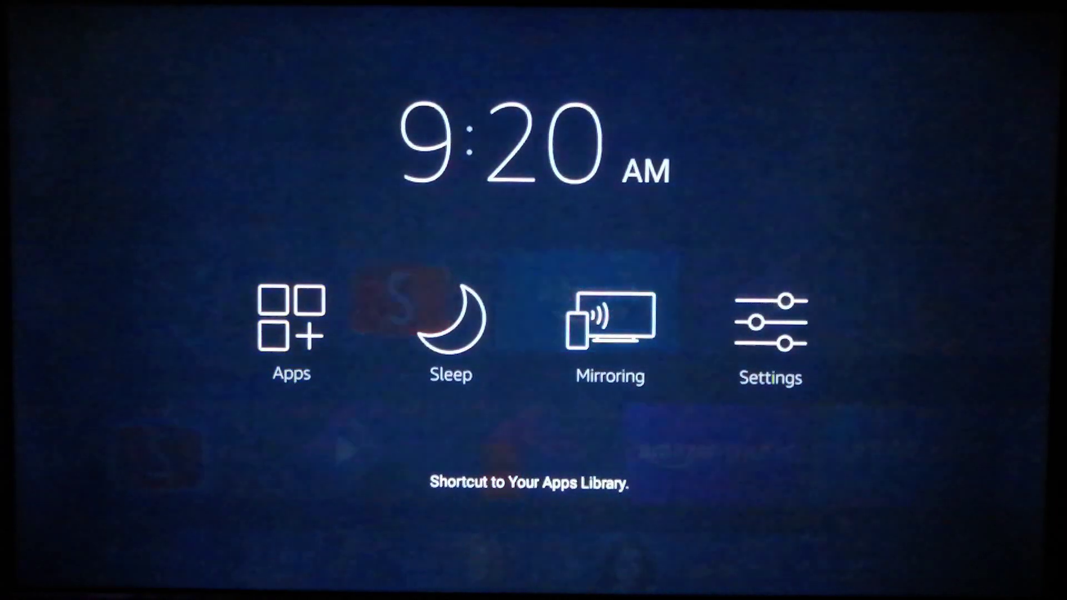
{"action": "key", "text": "Down"}
{"action": "key", "text": "Down"}
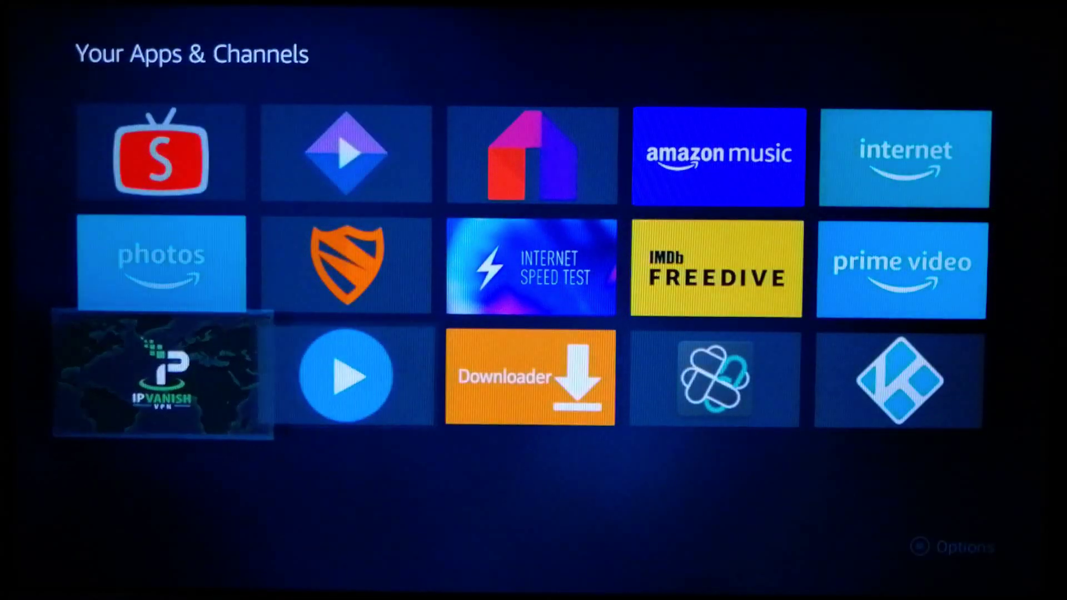
{"action": "key", "text": "Right"}
{"action": "key", "text": "Right"}
{"action": "key", "text": "Right"}
{"action": "key", "text": "Right"}
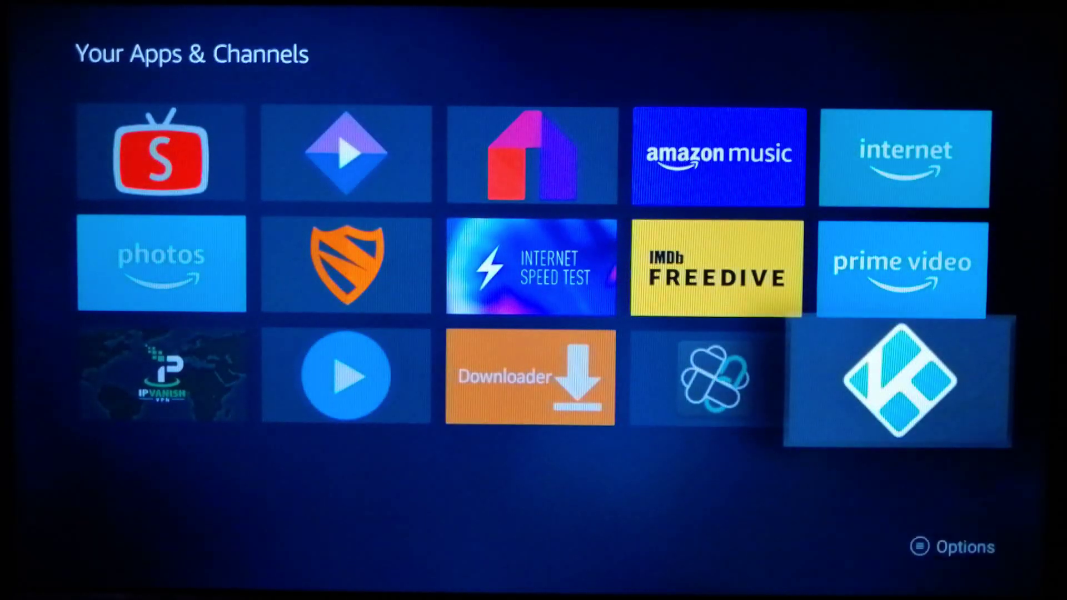
- Move Kodi into the first slot, ahead of every other app
{"action": "key", "text": "Menu"}
{"action": "key", "text": "Return"}
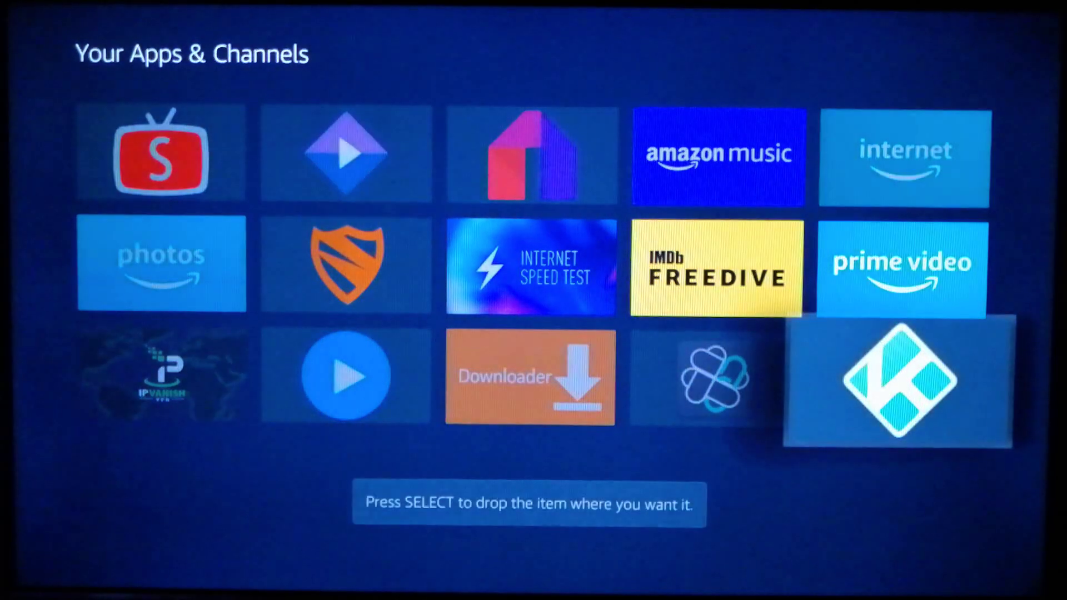
{"action": "key", "text": "Up"}
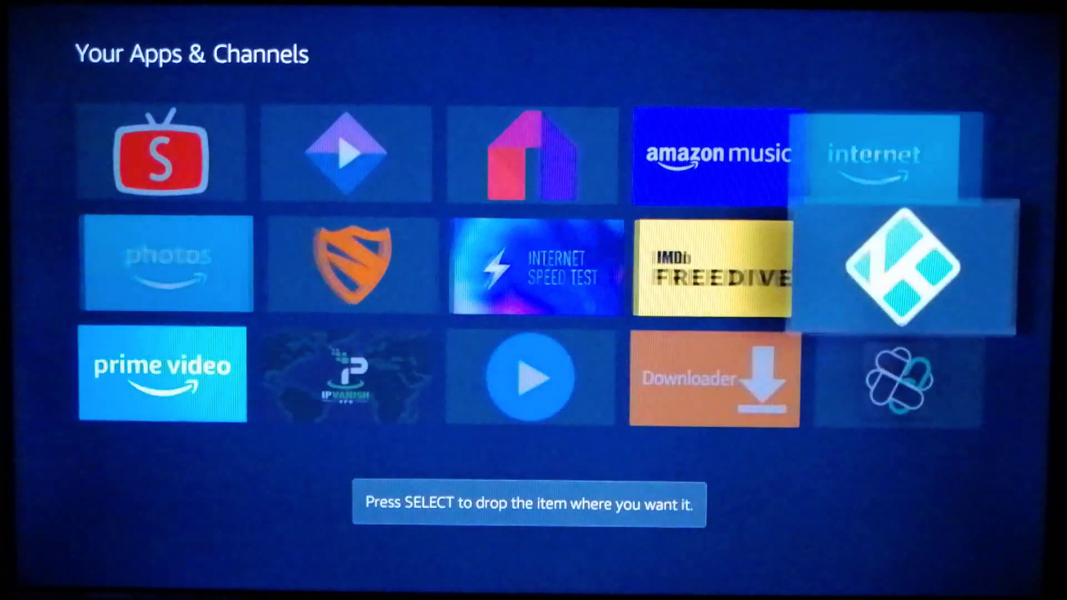
{"action": "key", "text": "Up"}
{"action": "key", "text": "Left"}
{"action": "key", "text": "Left"}
{"action": "key", "text": "Left"}
{"action": "key", "text": "Left"}
{"action": "key", "text": "Return"}
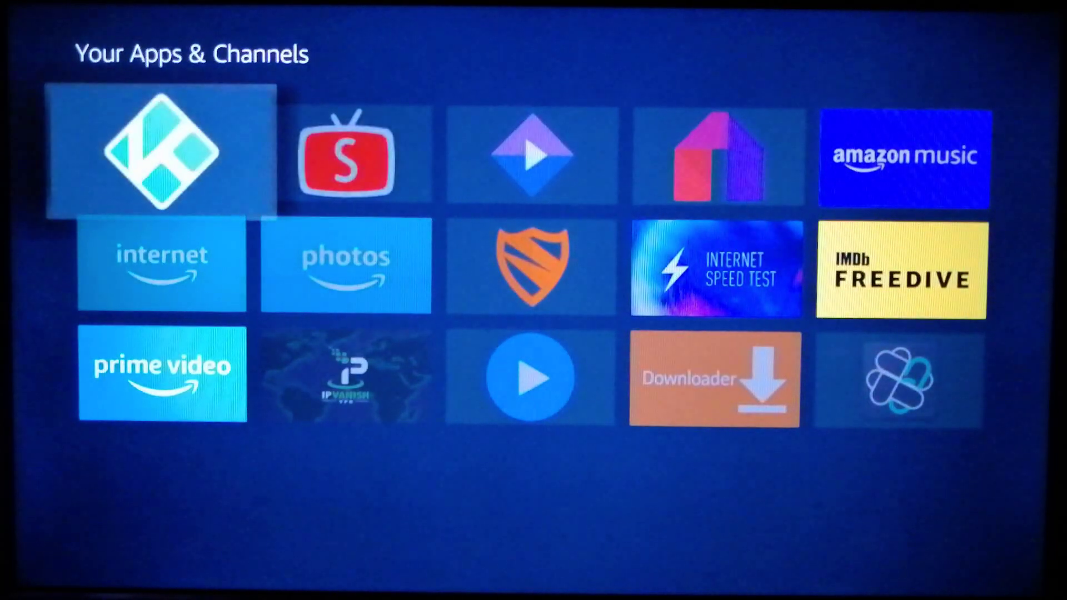
- Return to the Fire TV home screen and launch Kodi from its tile
{"action": "key", "text": "Escape"}
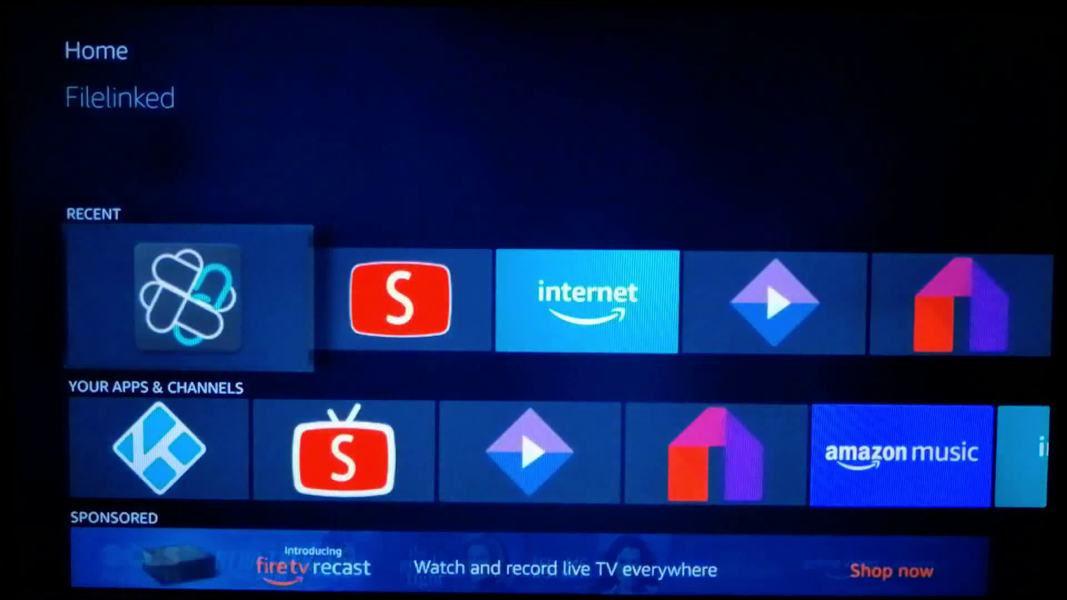
{"action": "key", "text": "Up"}
{"action": "key", "text": "Down"}
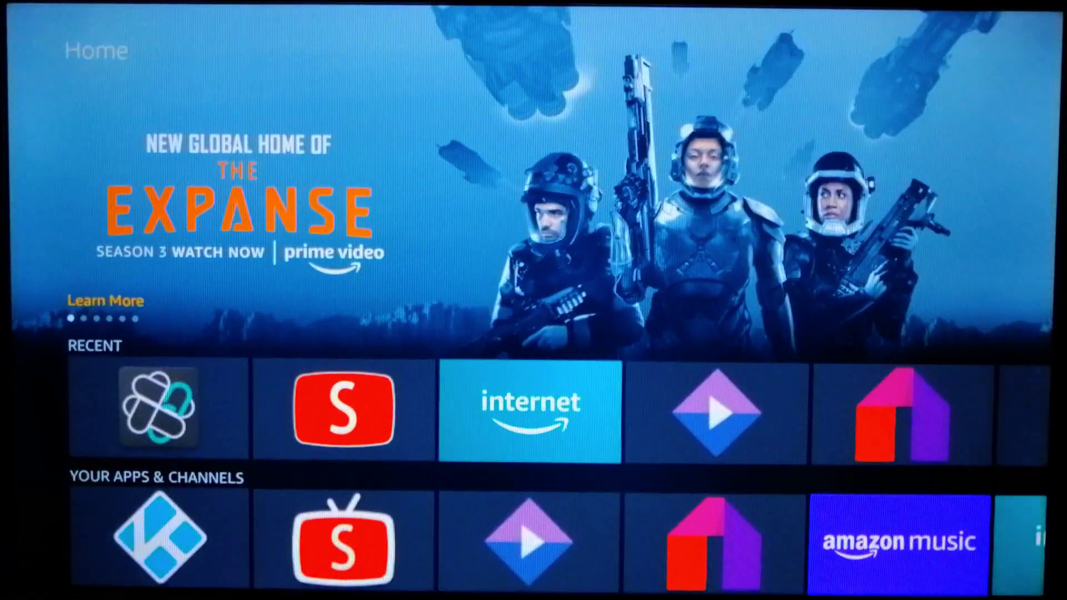
{"action": "key", "text": "Down"}
{"action": "key", "text": "Down"}
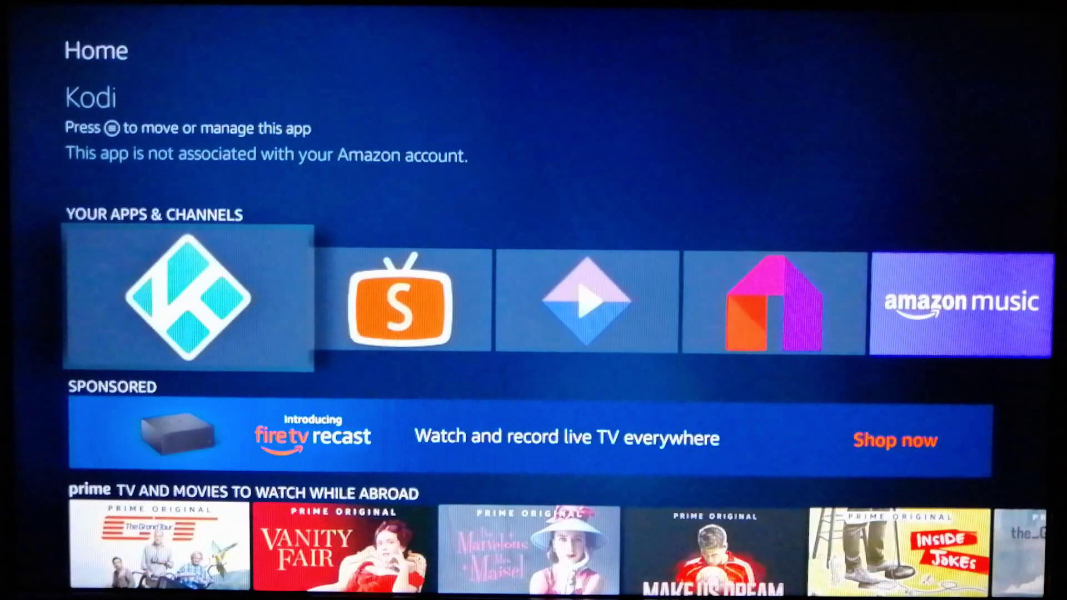
{"action": "key", "text": "Return"}
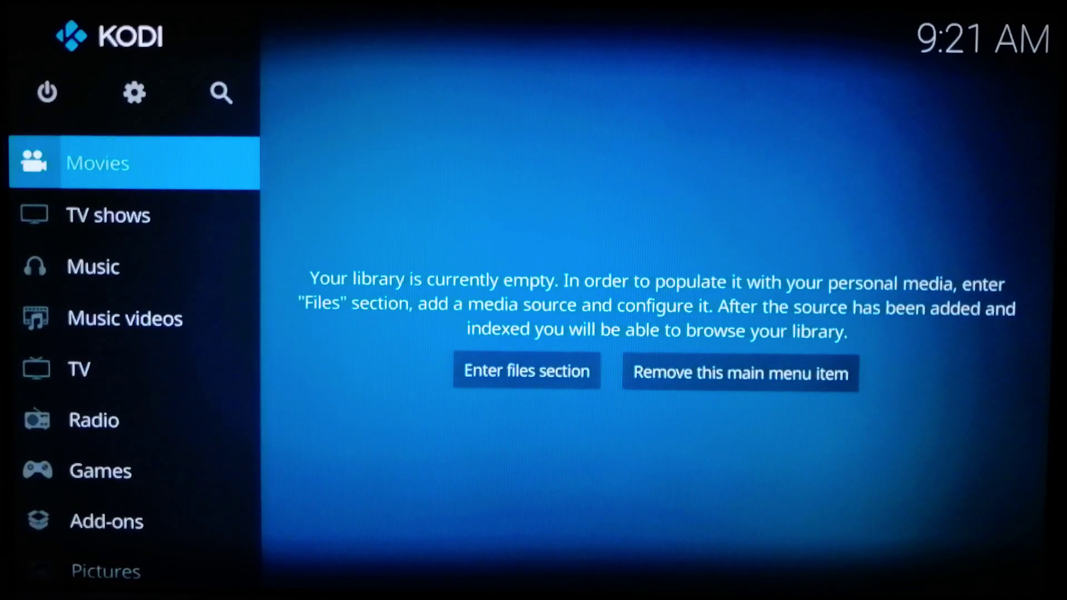
- Browse Kodi's top power, settings and search icons, then return focus to Movies
{"action": "key", "text": "Up"}
{"action": "key", "text": "Right"}
{"action": "key", "text": "Left"}
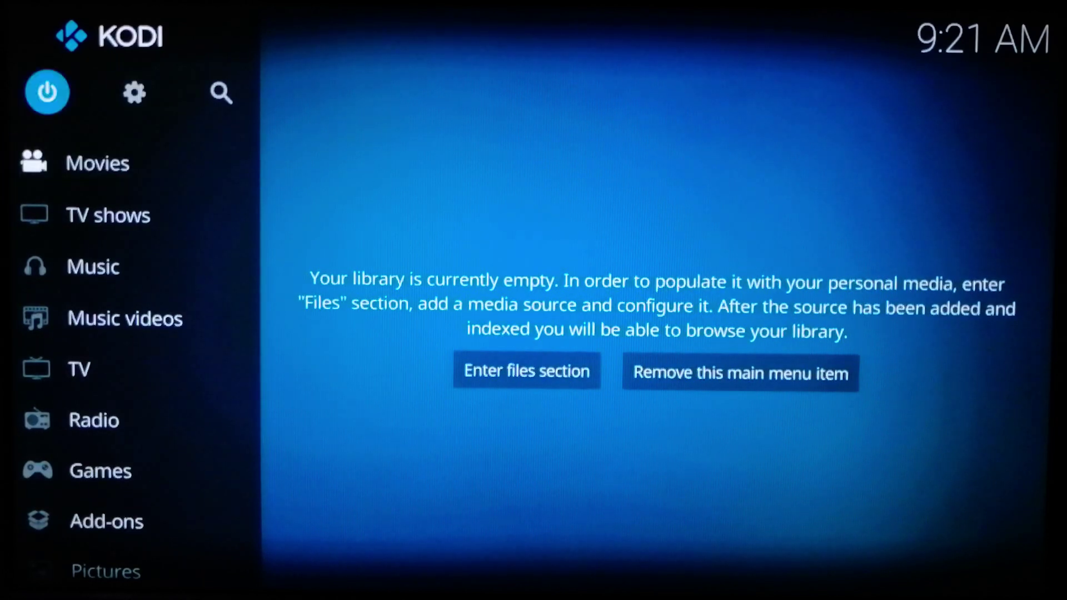
{"action": "key", "text": "Down"}
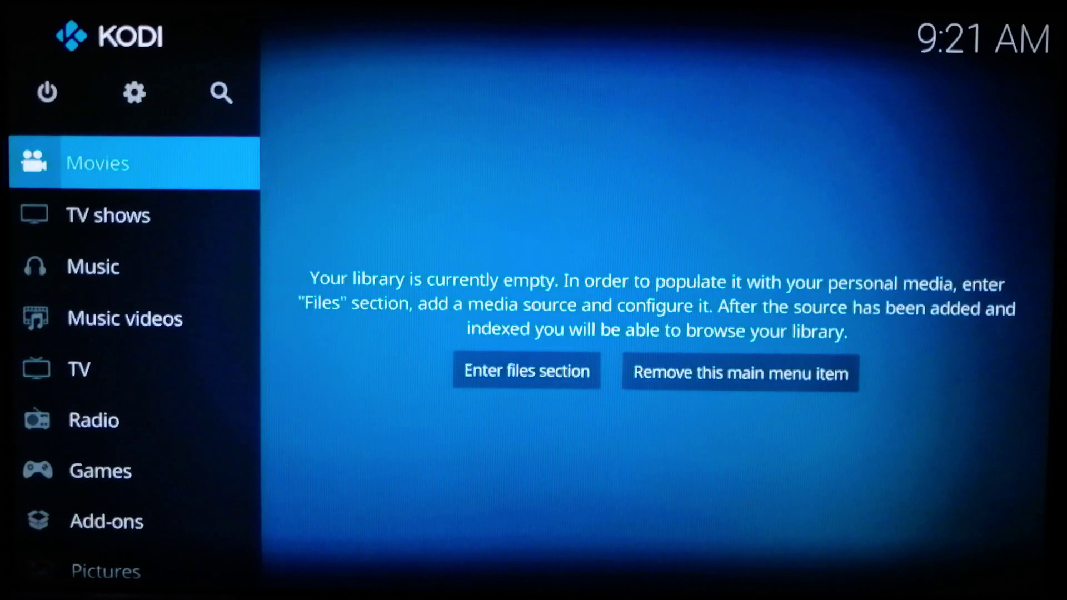